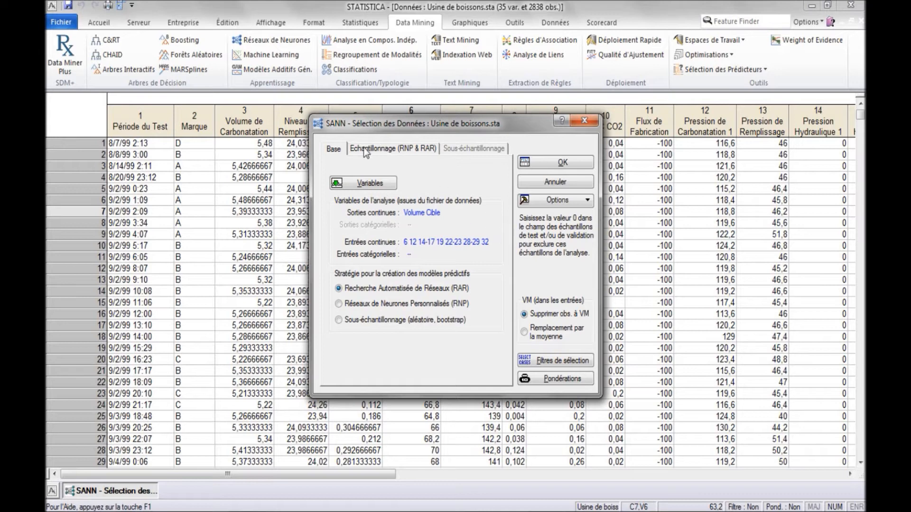
- Review the random sampling sizes for the training, test and validation samples, and confirm the data selection
{"action": "left_click", "coordinate": [396, 150]}
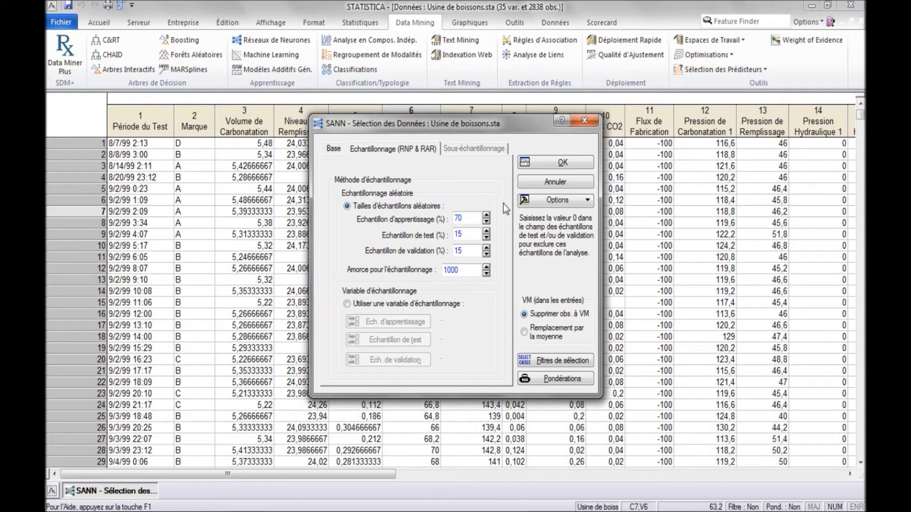
{"action": "left_click", "coordinate": [531, 164]}
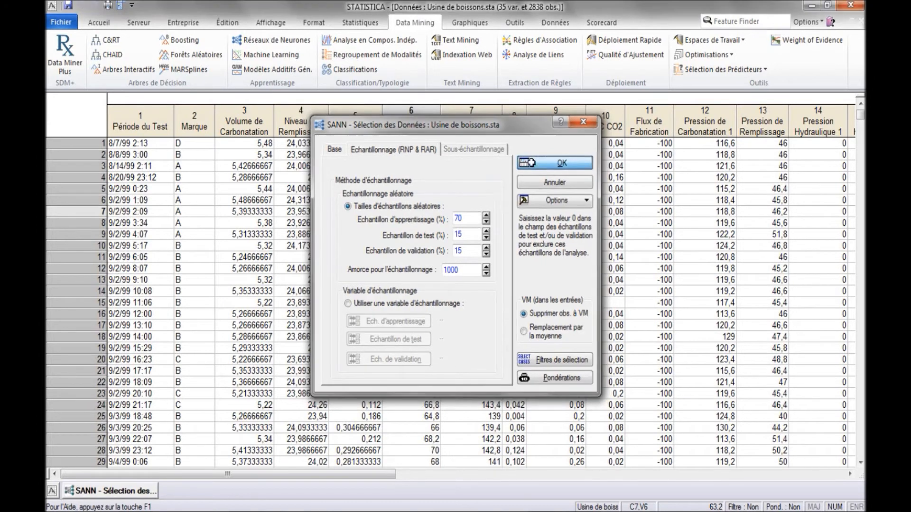
- Include radial basis function (RBF) networks alongside multilayer perceptrons in the automated search and edit the number of networks to train
{"action": "left_click", "coordinate": [305, 286]}
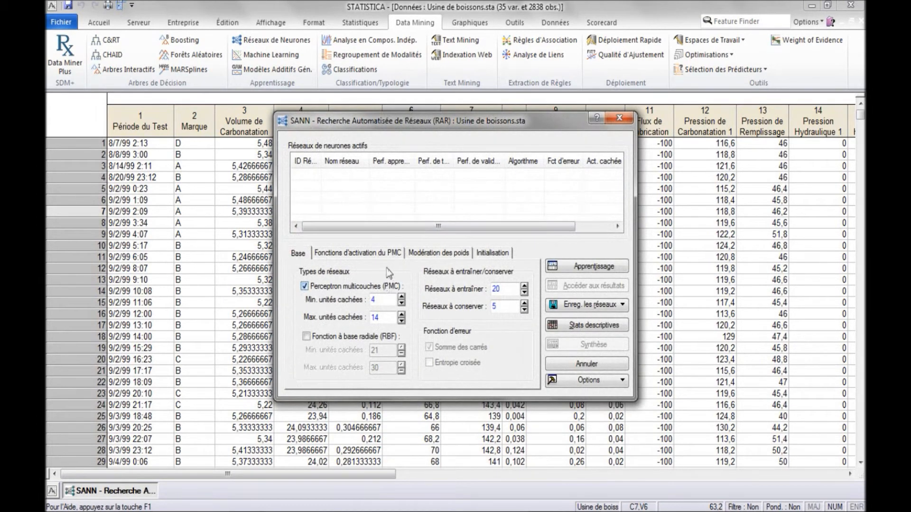
{"action": "left_click", "coordinate": [322, 337]}
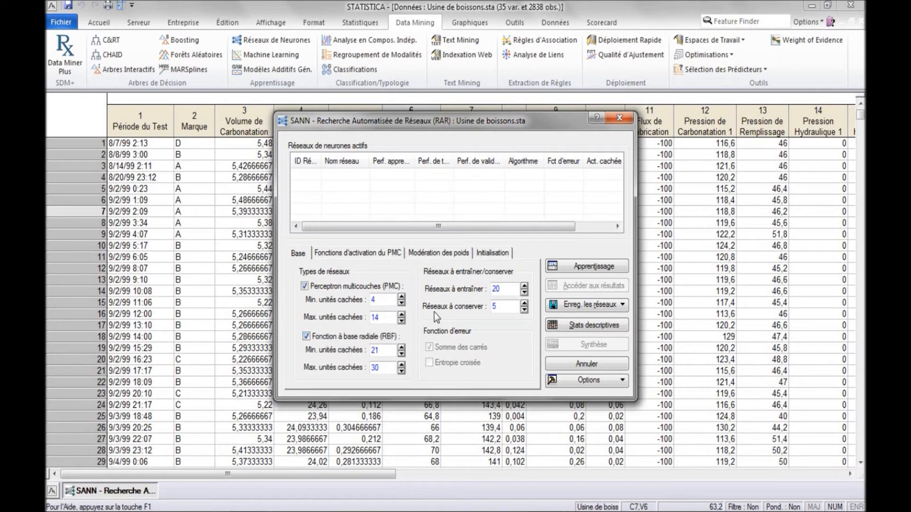
{"action": "left_click", "coordinate": [511, 290]}
{"action": "type", "text": "0"}
- Enable weight decay for both the hidden layer and the output layer, and train the networks
{"action": "left_click", "coordinate": [419, 254]}
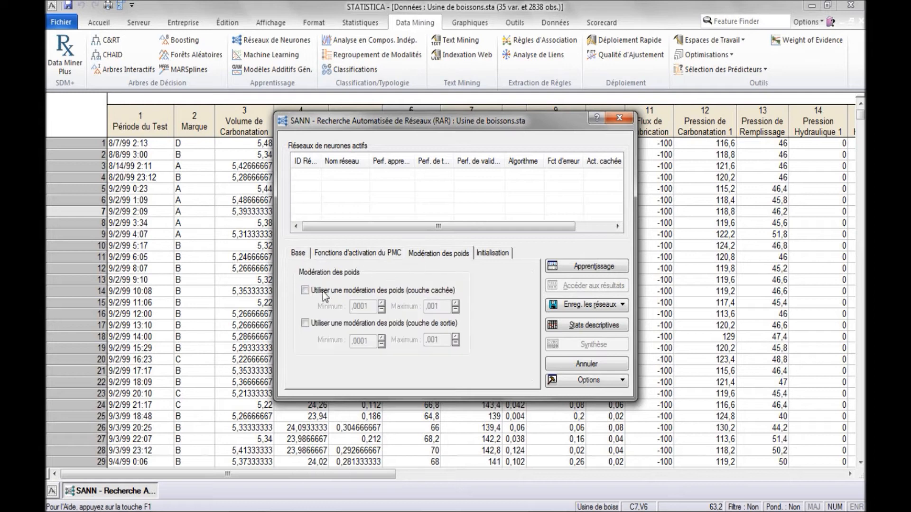
{"action": "left_click", "coordinate": [304, 290]}
{"action": "left_click", "coordinate": [305, 323]}
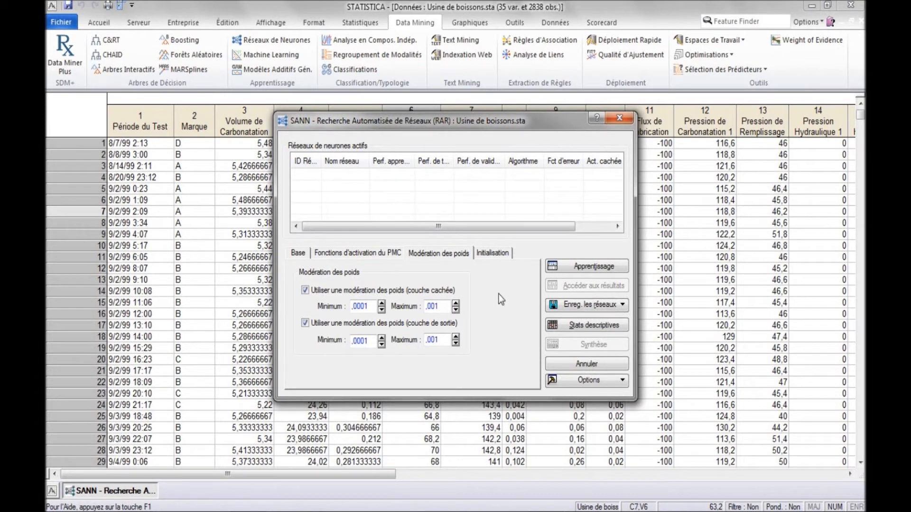
{"action": "left_click", "coordinate": [576, 268]}
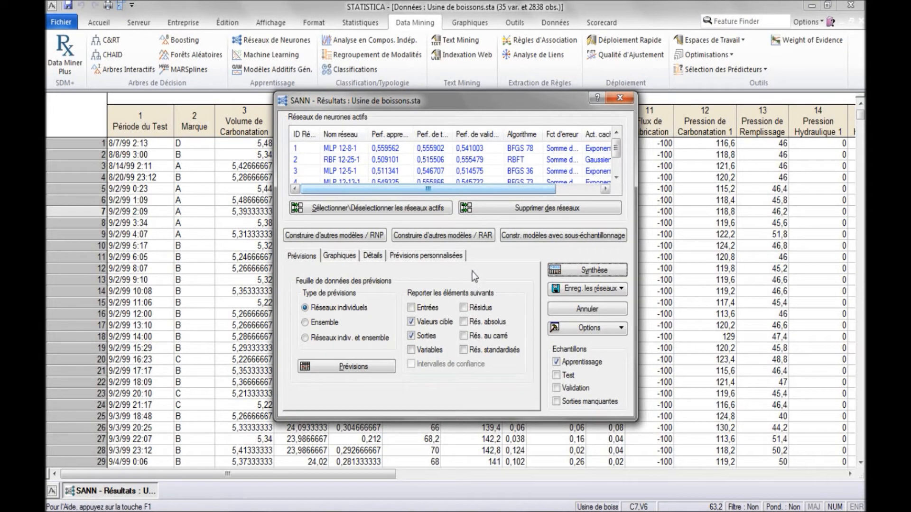
- Generate the summary table of the active networks and review it through to the activation function columns
{"action": "left_click", "coordinate": [575, 269]}
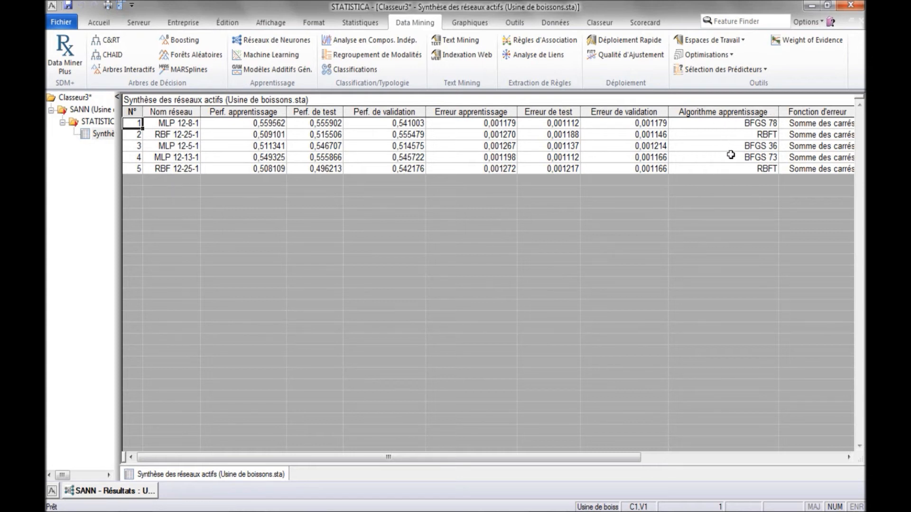
{"action": "left_click_drag", "start_coordinate": [478, 458], "coordinate": [708, 448]}
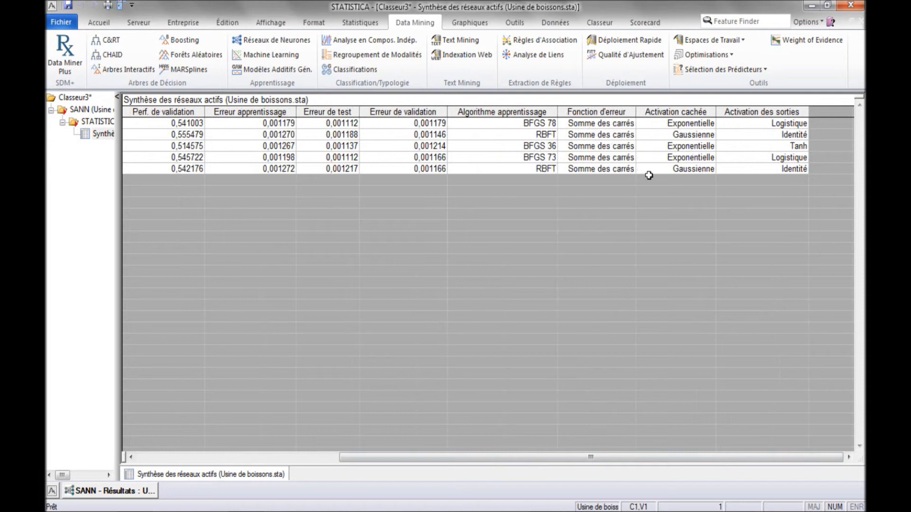
- Generate the predictions spreadsheet for individual networks and the ensemble, covering the training, test and validation samples
{"action": "left_click", "coordinate": [110, 492]}
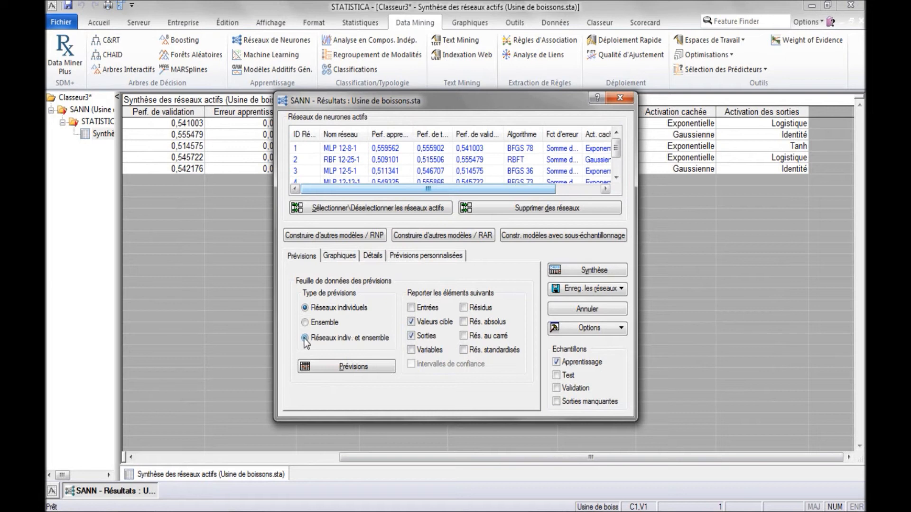
{"action": "left_click", "coordinate": [556, 376]}
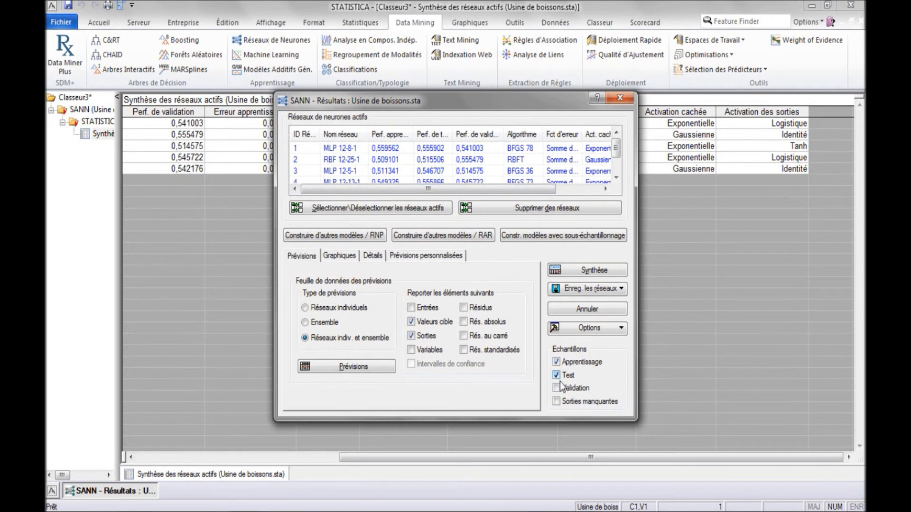
{"action": "left_click", "coordinate": [560, 388]}
{"action": "left_click", "coordinate": [346, 366]}
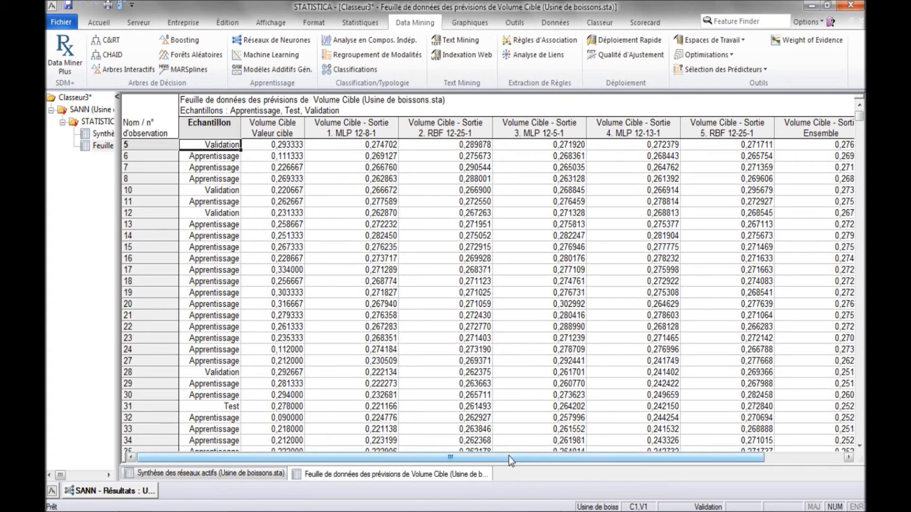
{"action": "left_click_drag", "start_coordinate": [508, 456], "coordinate": [588, 457]}
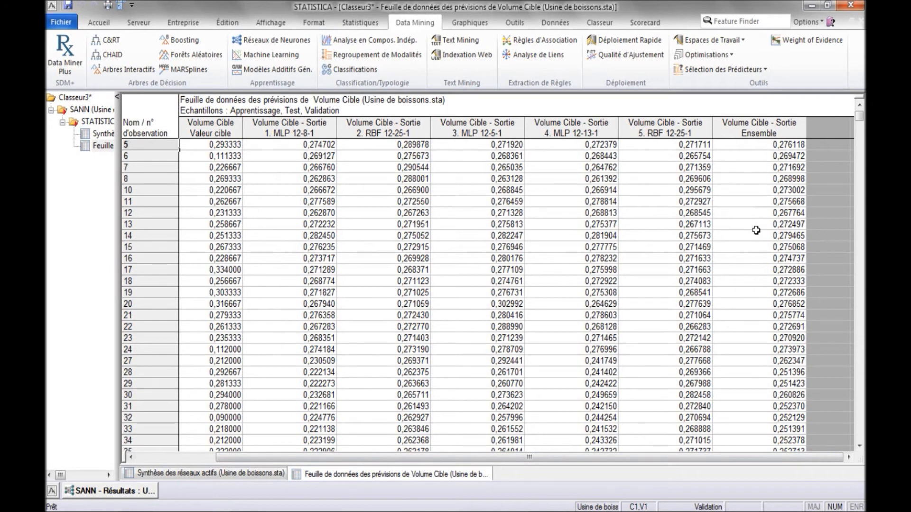
{"action": "key", "text": "Right"}
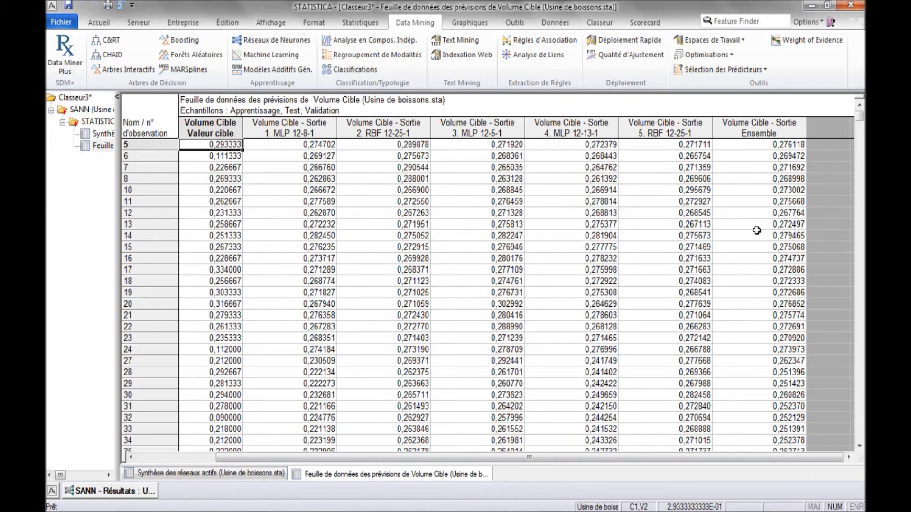
- Plot the target values of Volume Cible on X against the outputs of all active networks on Y
{"action": "left_click", "coordinate": [132, 491]}
{"action": "left_click", "coordinate": [340, 256]}
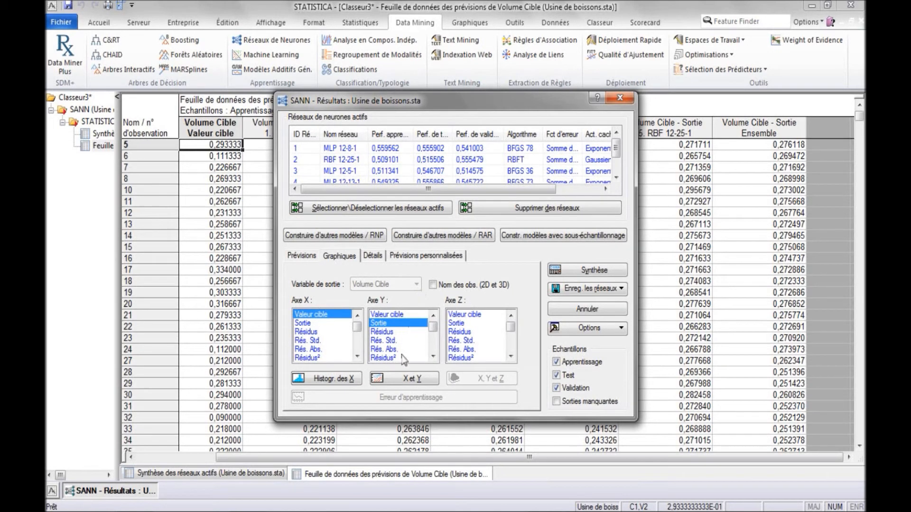
{"action": "left_click", "coordinate": [391, 380]}
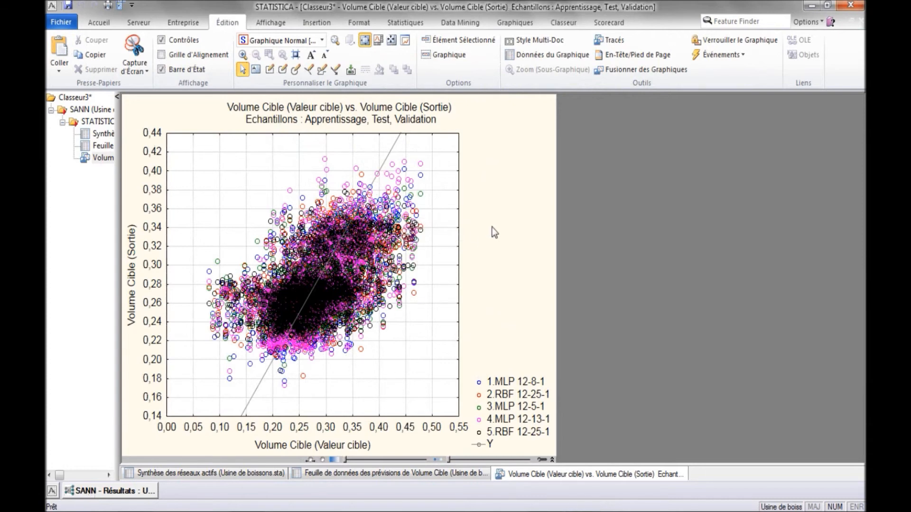
- Keep only network 1, MLP 12-8-1, active and plot its target values against its outputs
{"action": "left_click", "coordinate": [128, 491]}
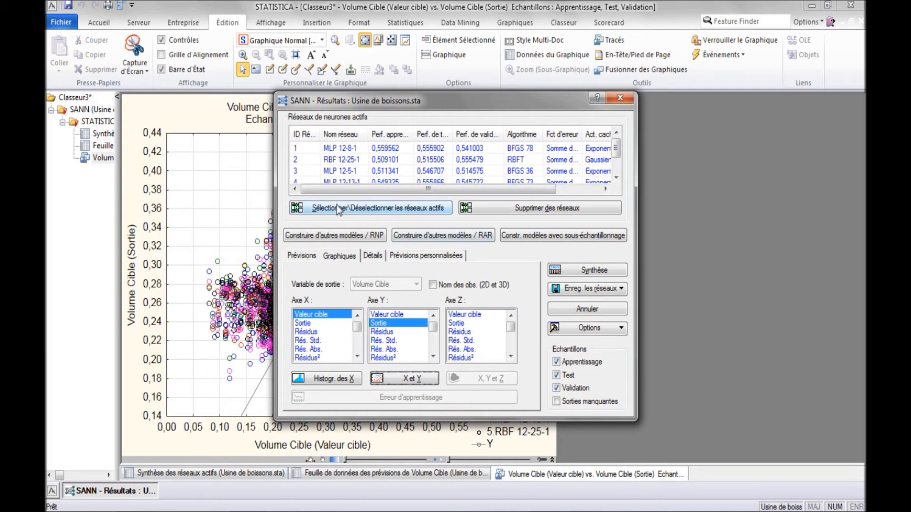
{"action": "left_click", "coordinate": [376, 210]}
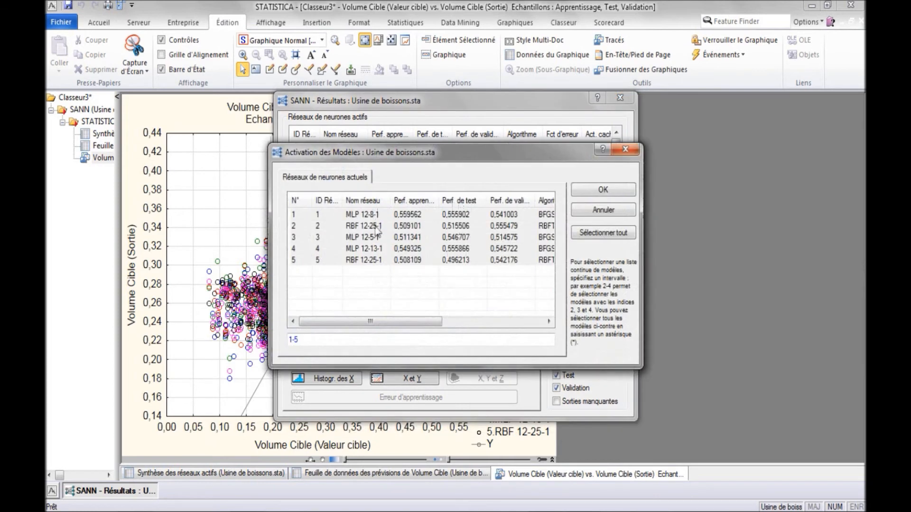
{"action": "left_click", "coordinate": [389, 216]}
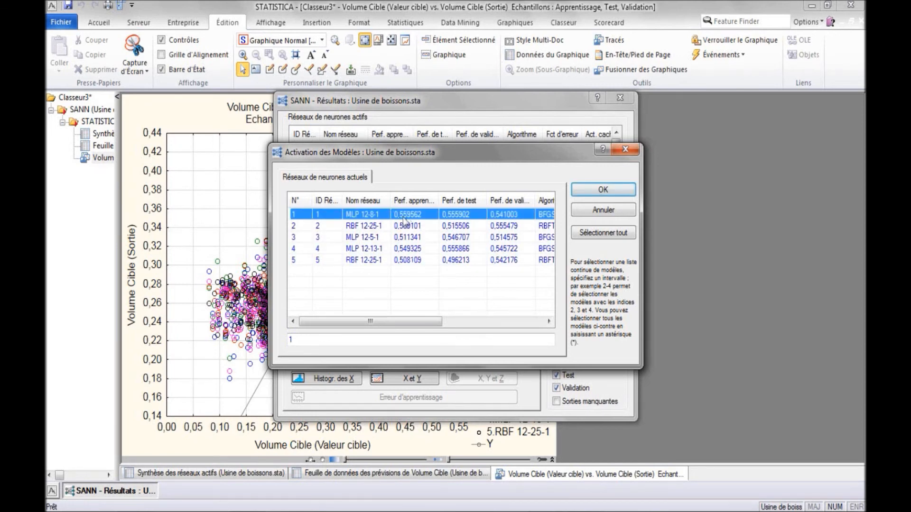
{"action": "left_click", "coordinate": [592, 189]}
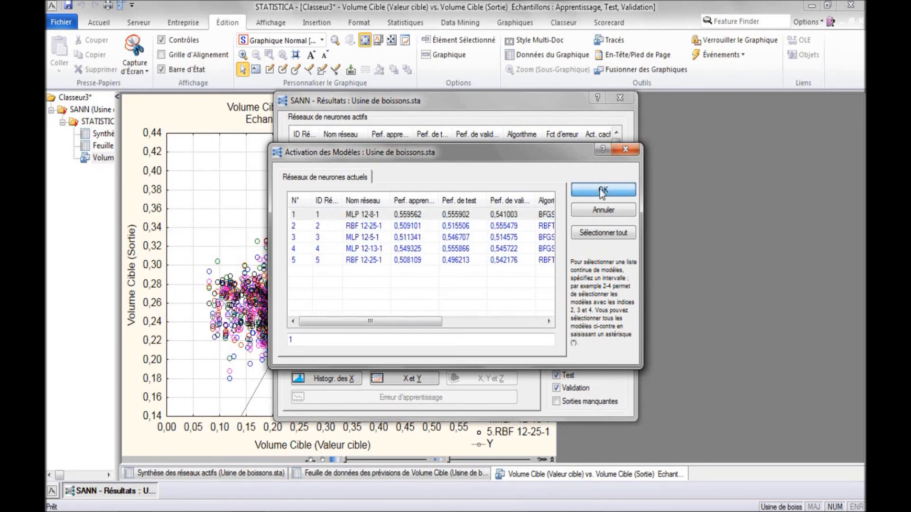
{"action": "left_click", "coordinate": [403, 380]}
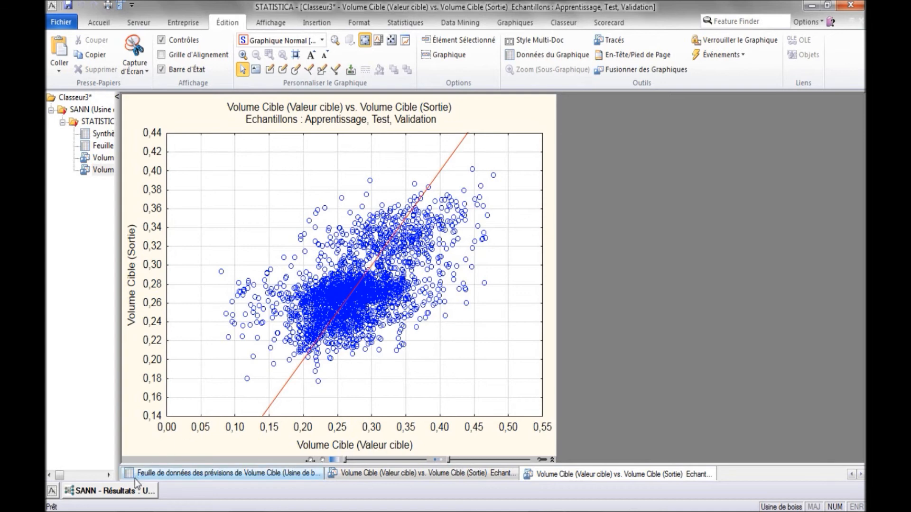
- Create a histogram of the Volume Cible residuals for the MLP 12-8-1 network
{"action": "left_click", "coordinate": [113, 491]}
{"action": "left_click", "coordinate": [319, 377]}
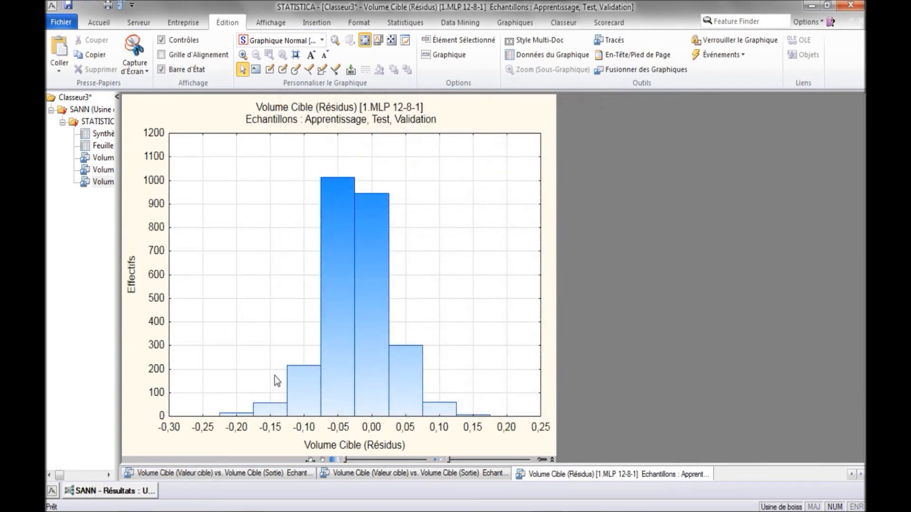
{"action": "left_click", "coordinate": [142, 490]}
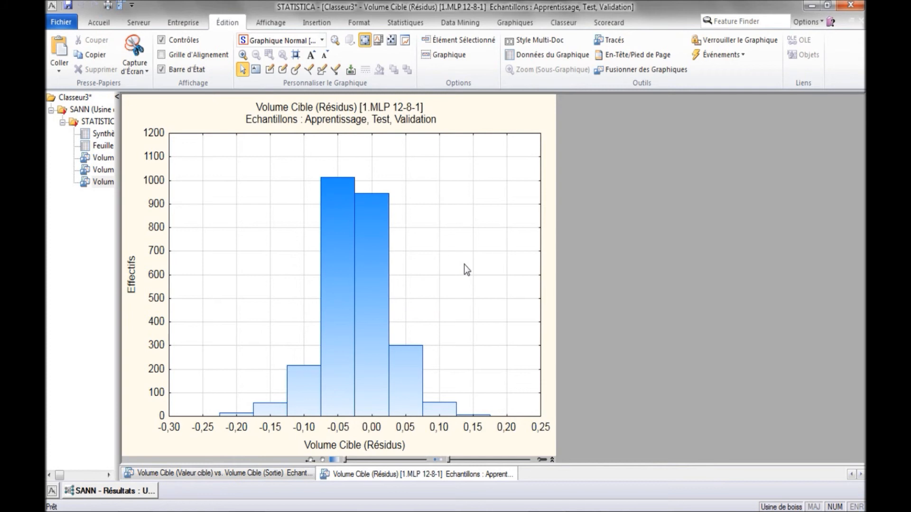
- Run the global sensitivity analysis for the MLP 12-8-1 network and save the results workbook
{"action": "left_click", "coordinate": [137, 490]}
{"action": "left_click", "coordinate": [374, 256]}
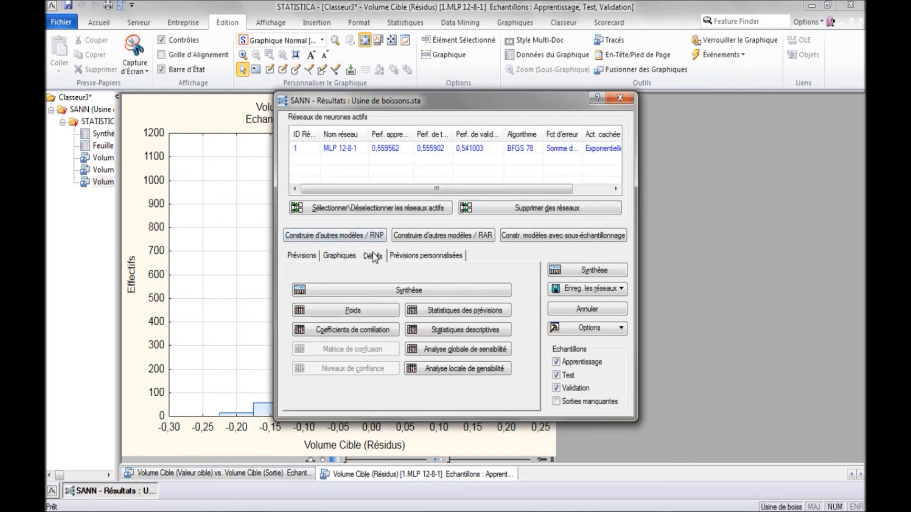
{"action": "left_click", "coordinate": [454, 349]}
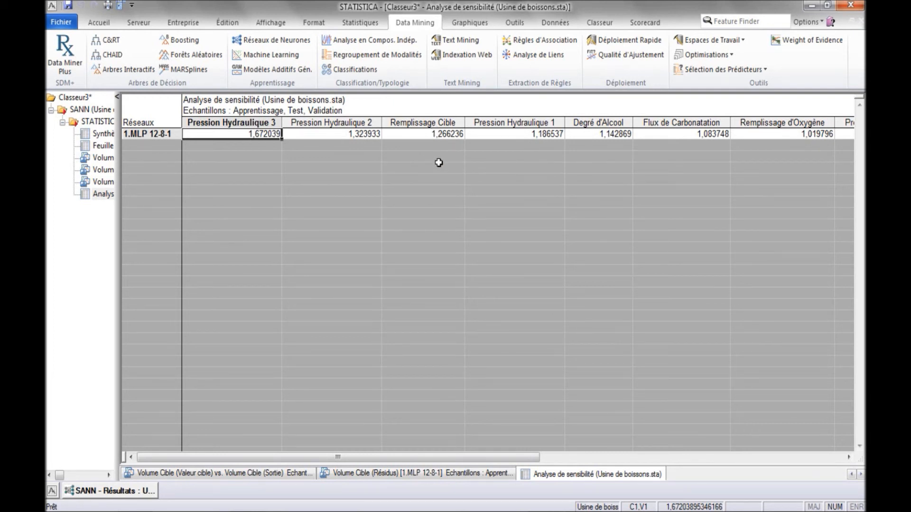
{"action": "key", "text": "ctrl+s"}
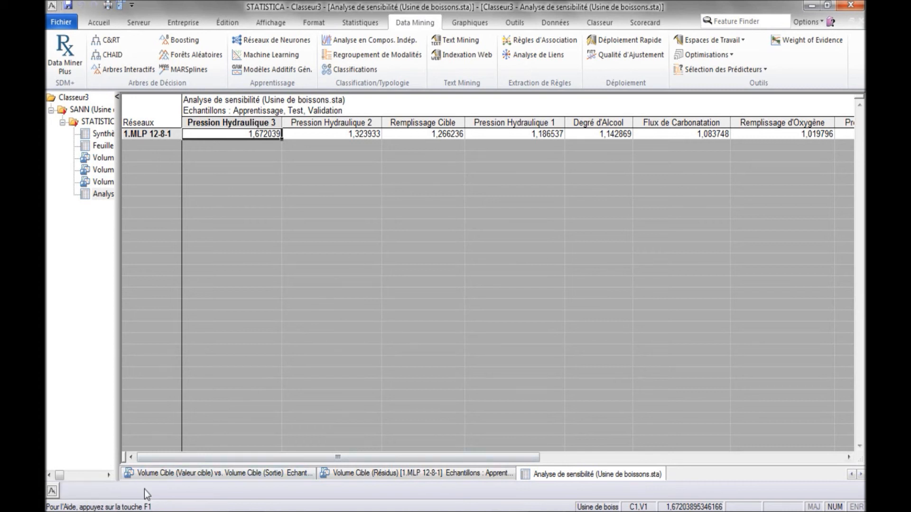
- Save the active network as PMML code to the desktop under the proposed name SANN_PMML_Code_Usine de boissons.xml
{"action": "left_click", "coordinate": [109, 490]}
{"action": "left_click", "coordinate": [428, 259]}
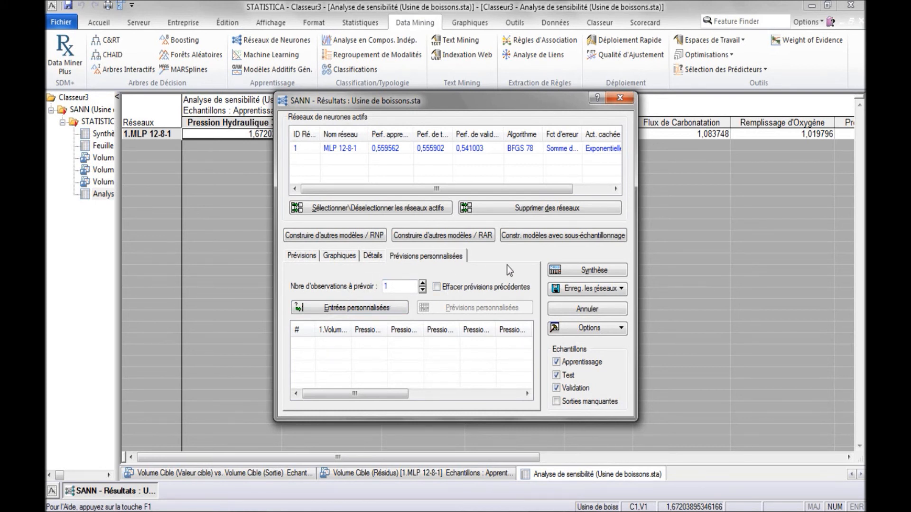
{"action": "left_click", "coordinate": [589, 289]}
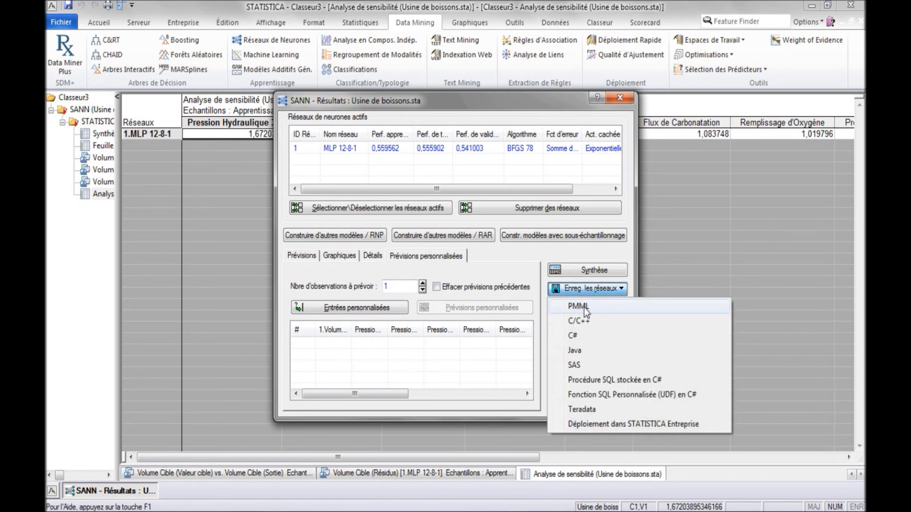
{"action": "left_click", "coordinate": [585, 309]}
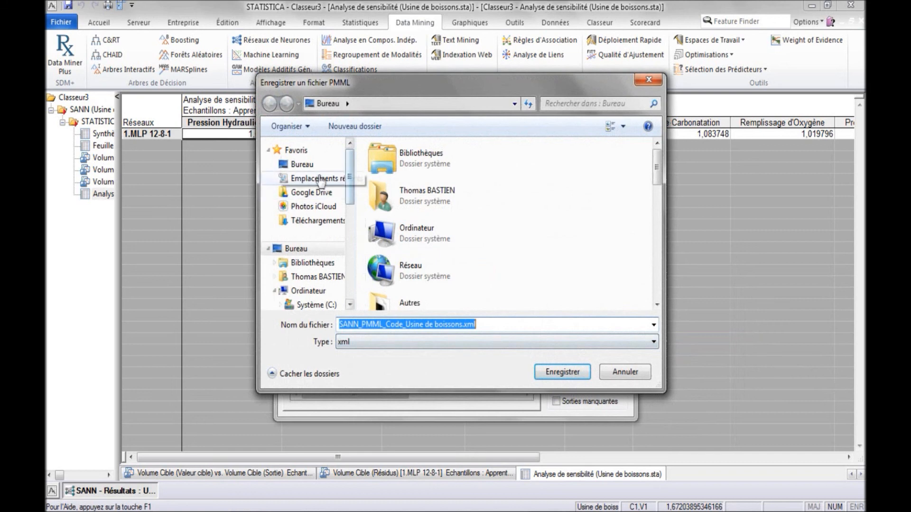
{"action": "left_click", "coordinate": [553, 372]}
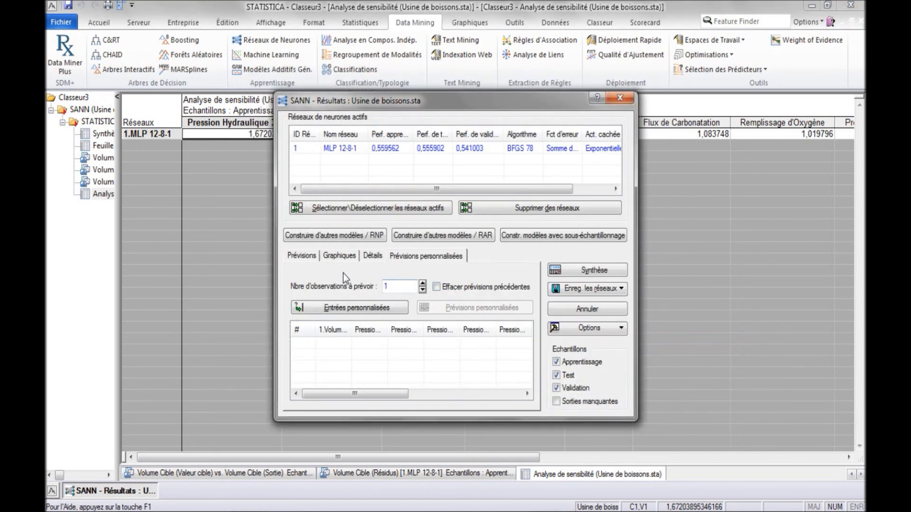
- Start a new neural network analysis that deploys earlier models and load the saved SANN_PMML_Code_Usine de boissons-1.xml file
{"action": "left_click", "coordinate": [272, 40]}
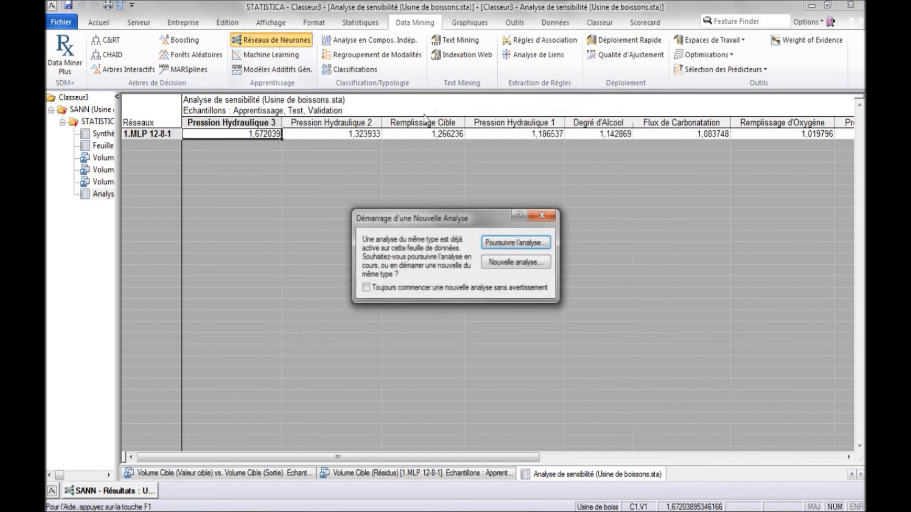
{"action": "left_click", "coordinate": [498, 261]}
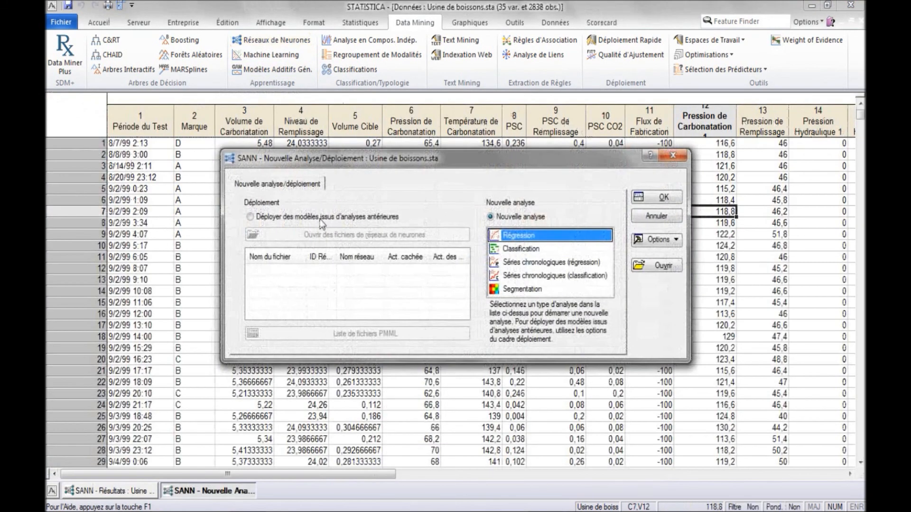
{"action": "left_click", "coordinate": [260, 218]}
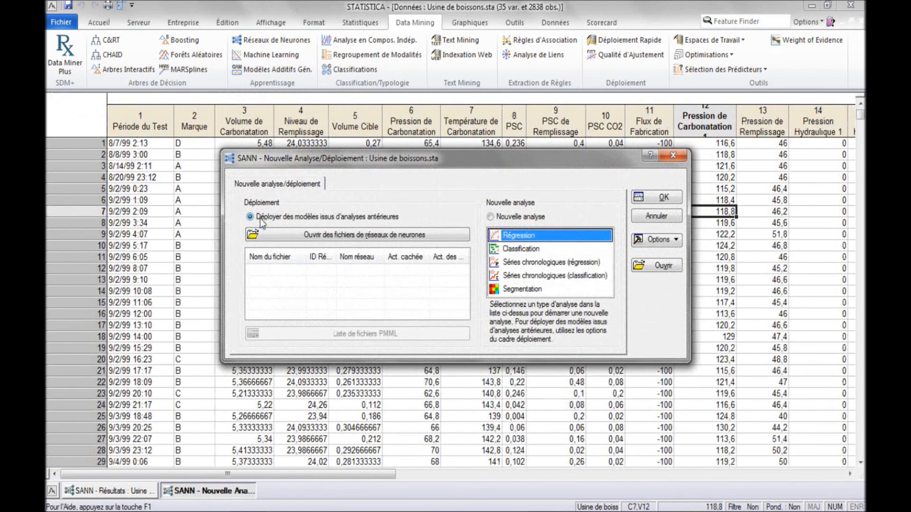
{"action": "left_click", "coordinate": [361, 236]}
{"action": "type", "text": "s"}
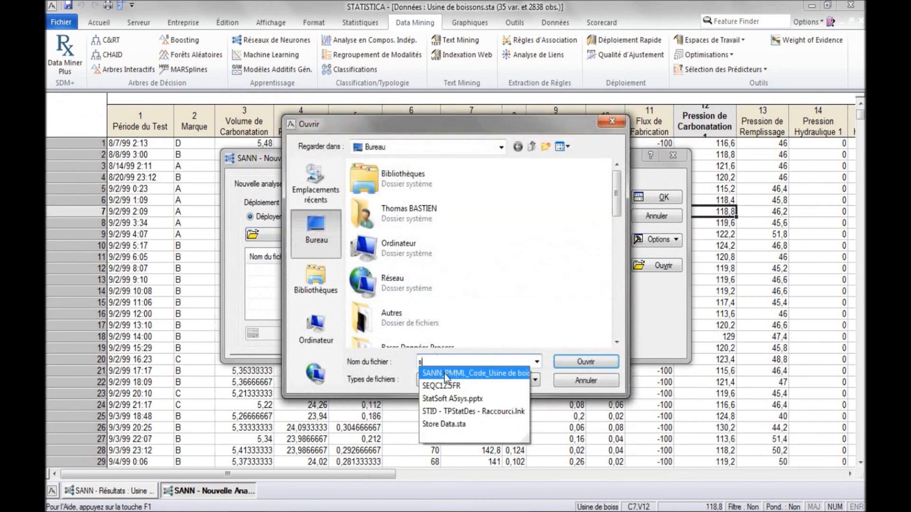
{"action": "left_click", "coordinate": [462, 375]}
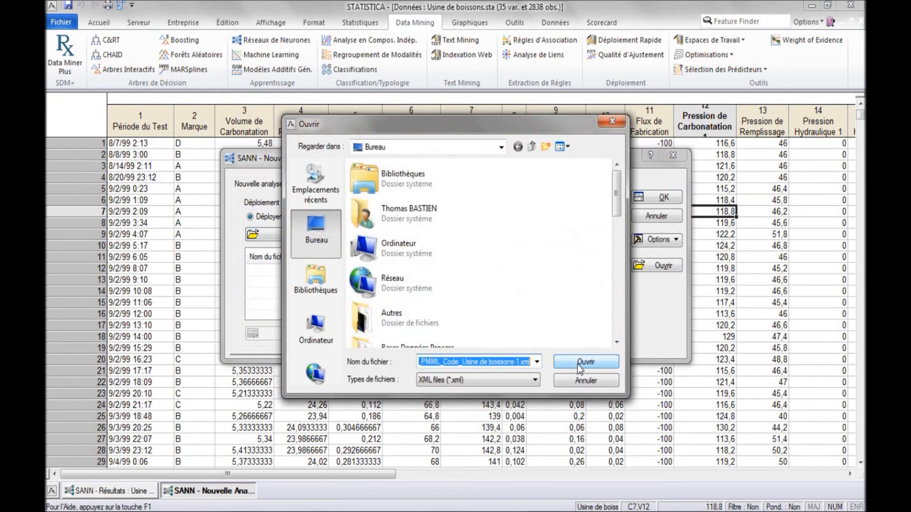
{"action": "left_click", "coordinate": [577, 364]}
- Confirm the deployment and its data selection, and generate the predictions of the deployed MLP 12-8-1 network
{"action": "left_click", "coordinate": [659, 196]}
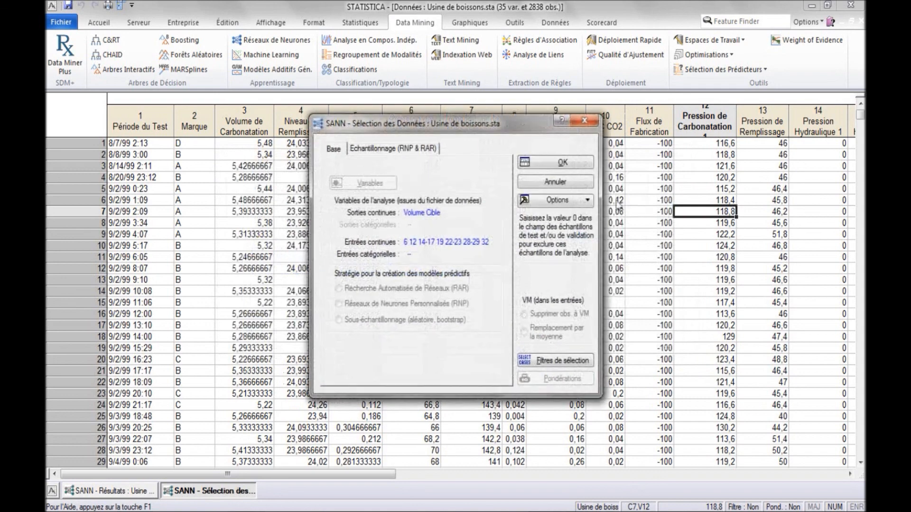
{"action": "left_click", "coordinate": [562, 164]}
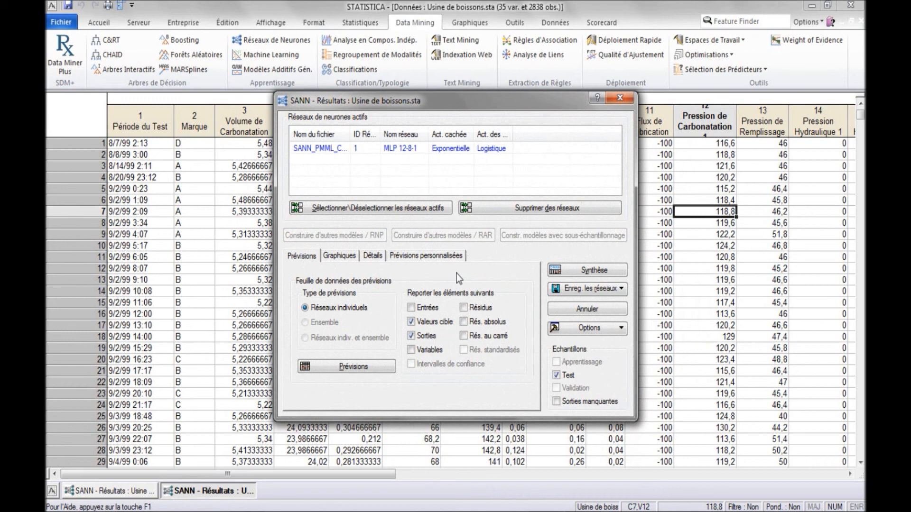
{"action": "left_click", "coordinate": [351, 368]}
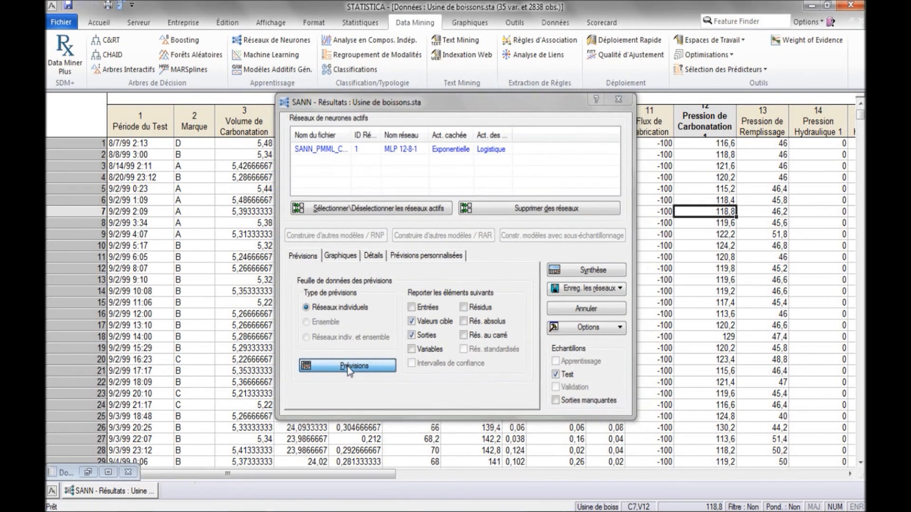